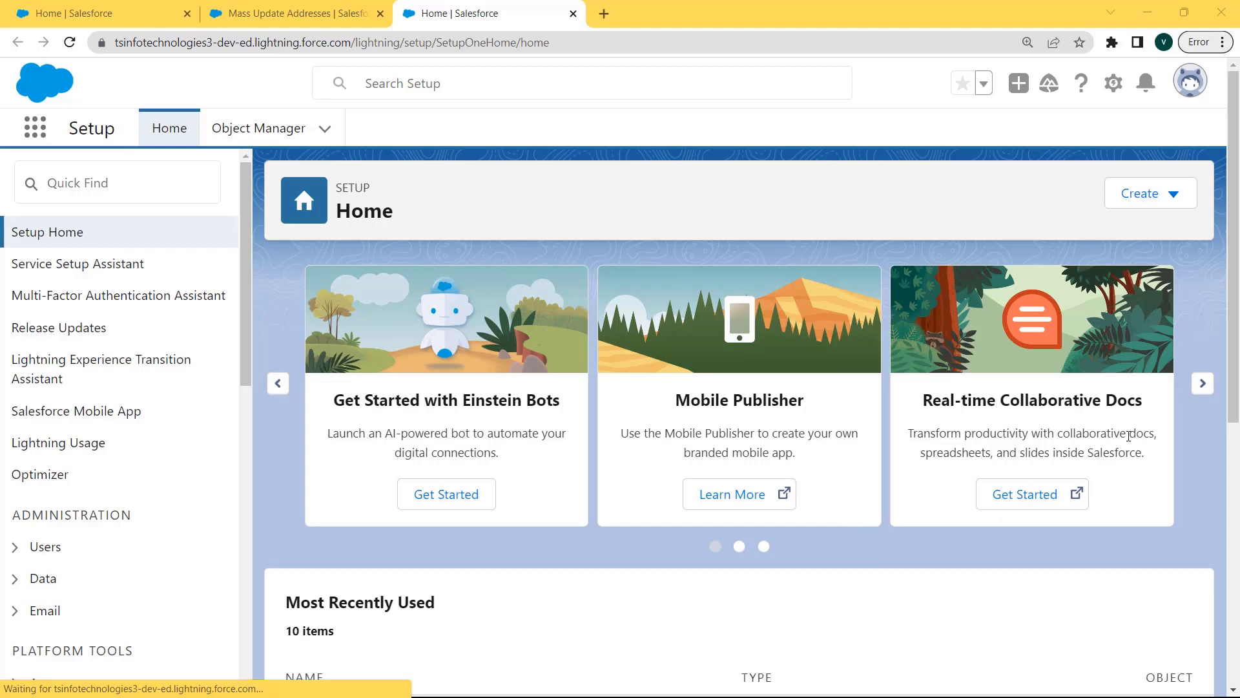
Open Setup in a new tab and find Mass Update Addresses via Quick Find 'mass update'
click(1112, 88)
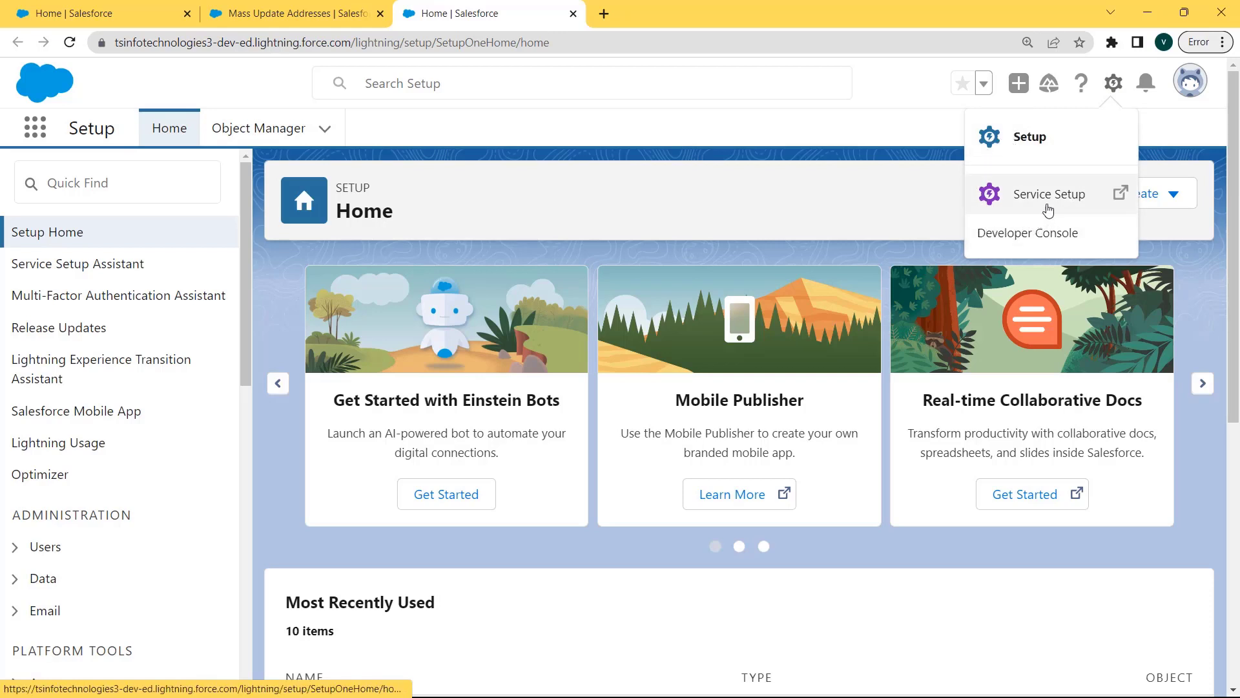
click(1033, 143)
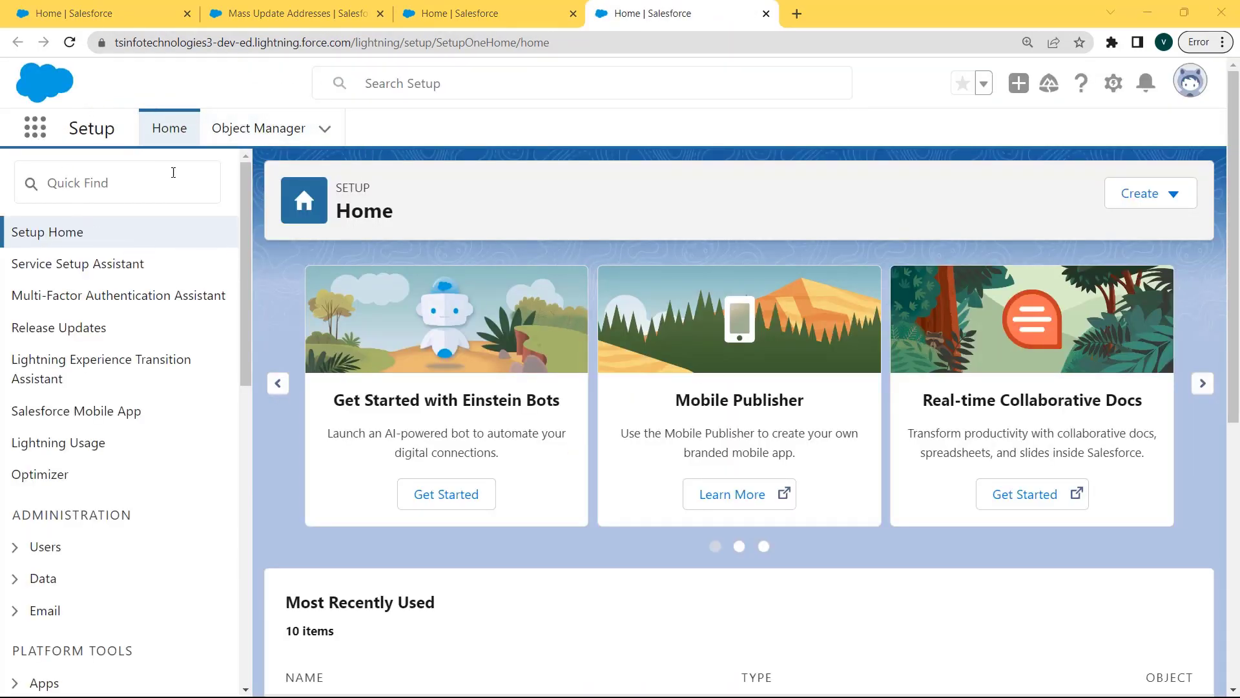
click(143, 179)
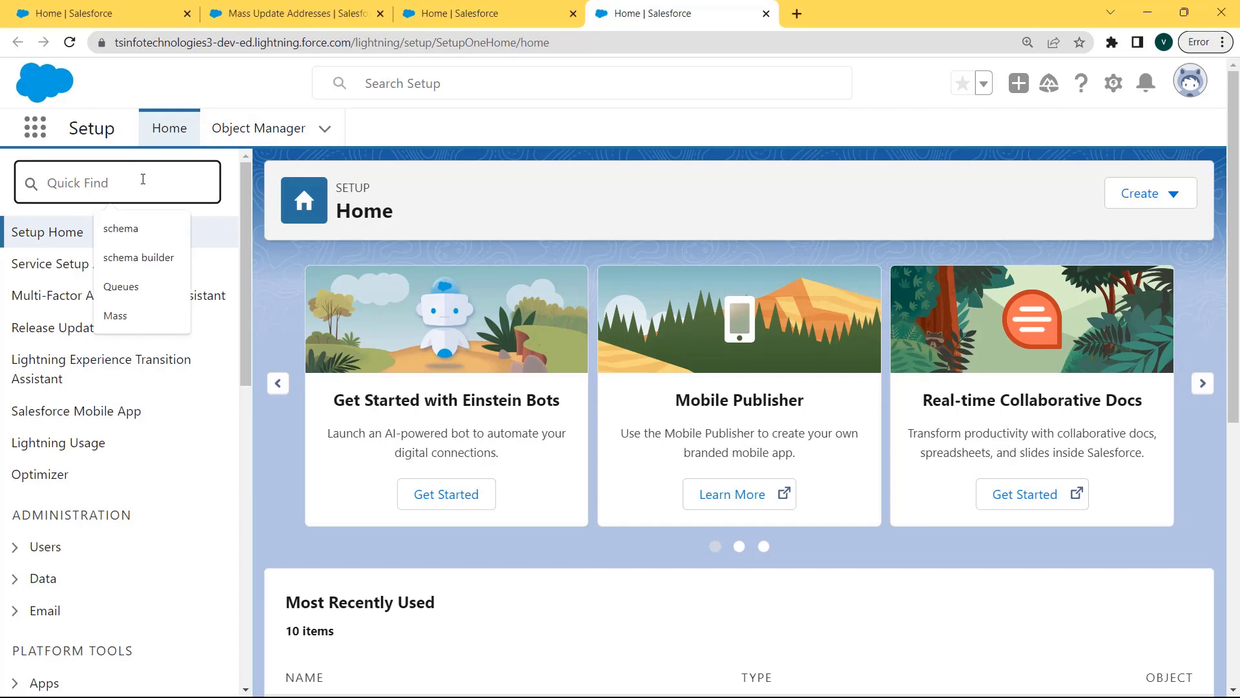
text(mass up)
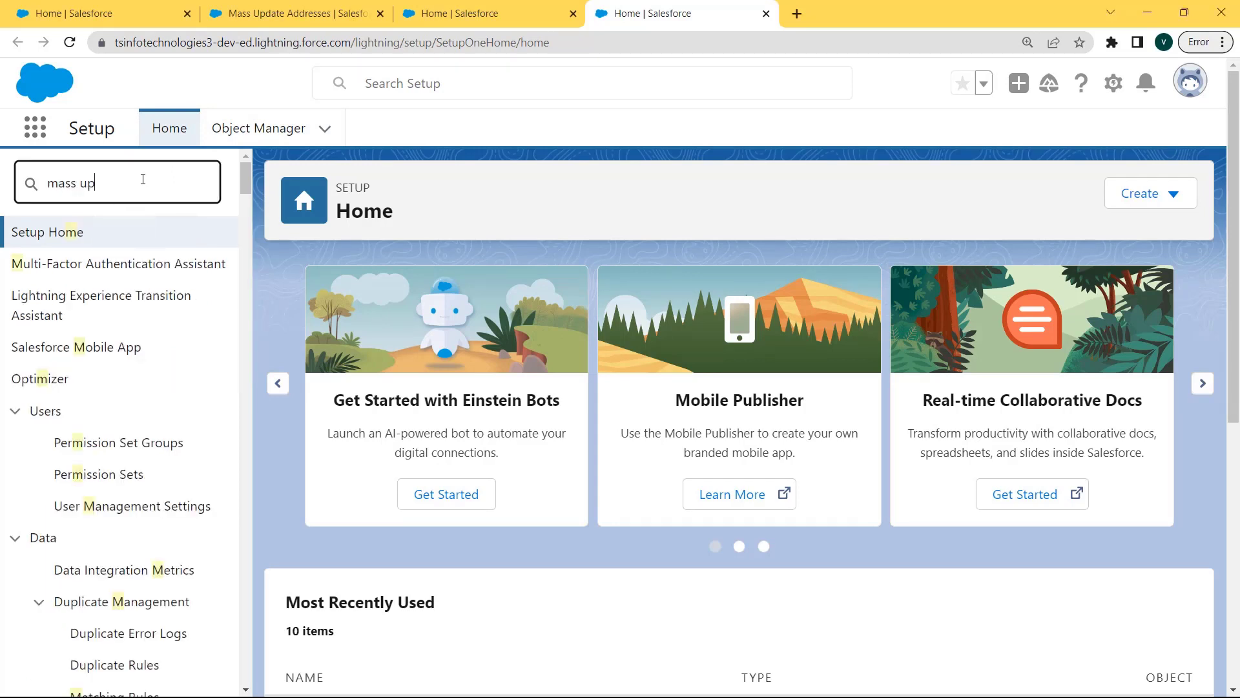
text(datre)
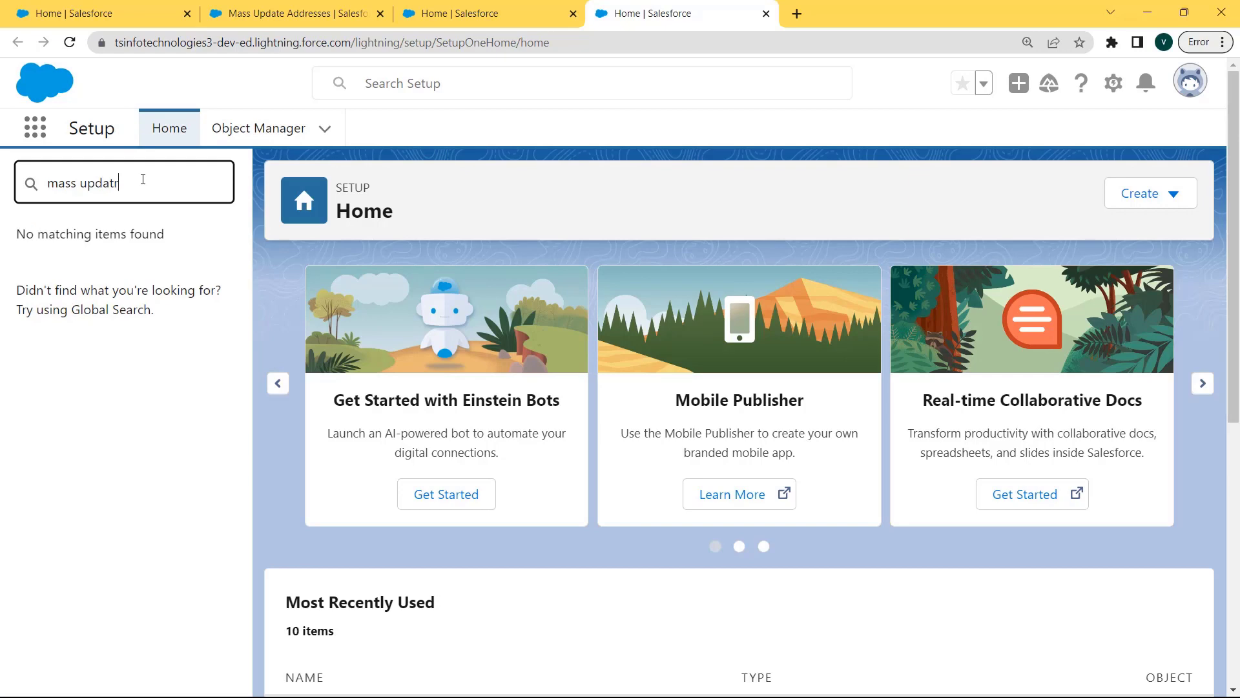
key(BackSpace)
text(te)
click(113, 268)
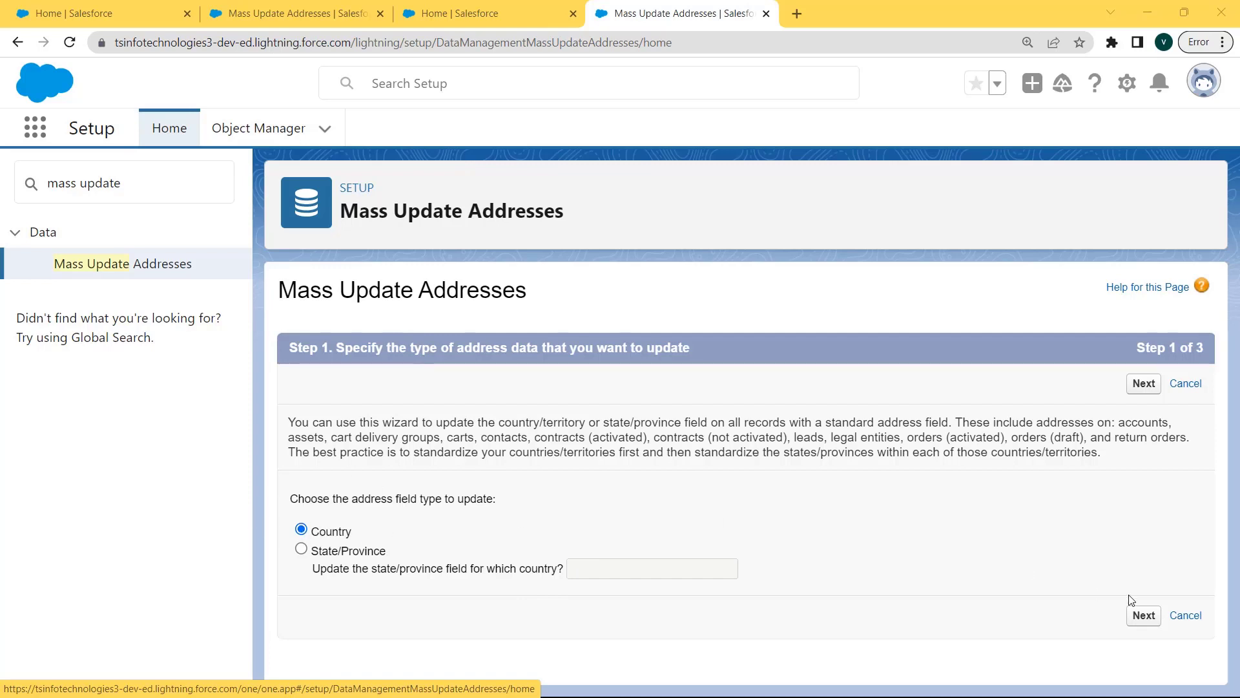
Keep Country as the address type and continue to Step 2 of 3
click(1142, 616)
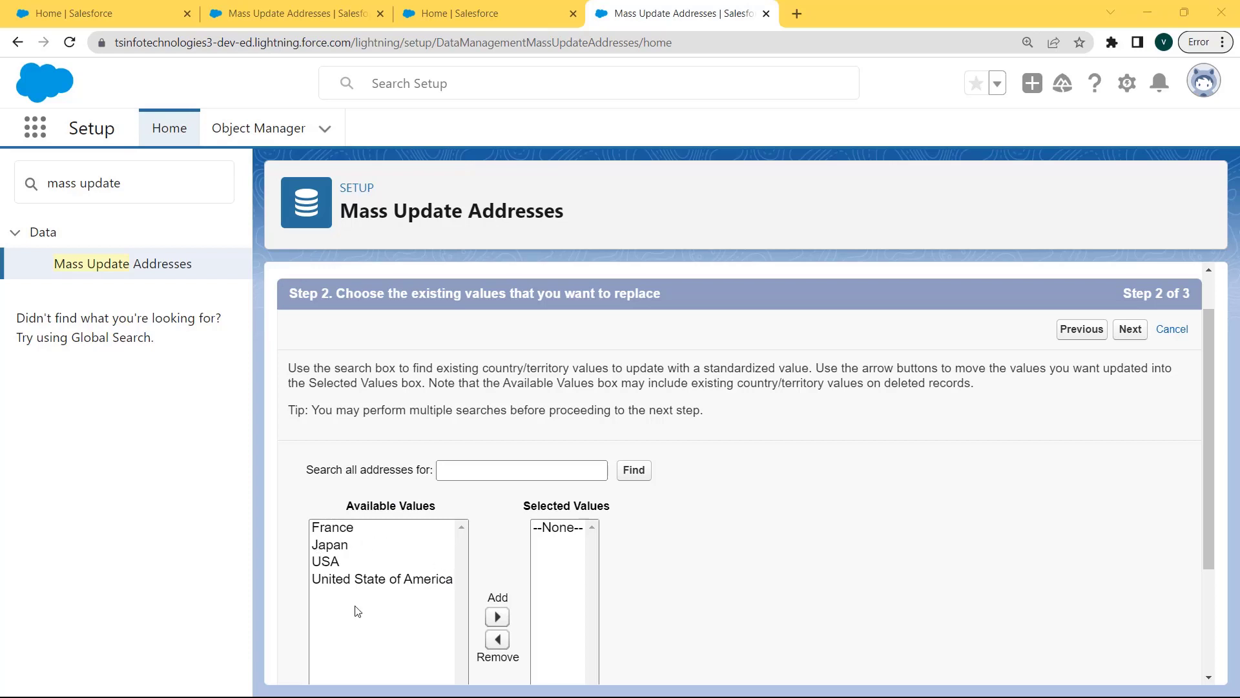
Add USA to the values to replace, with United States of America as the replacement
click(332, 561)
scroll(332, 565, down, 1)
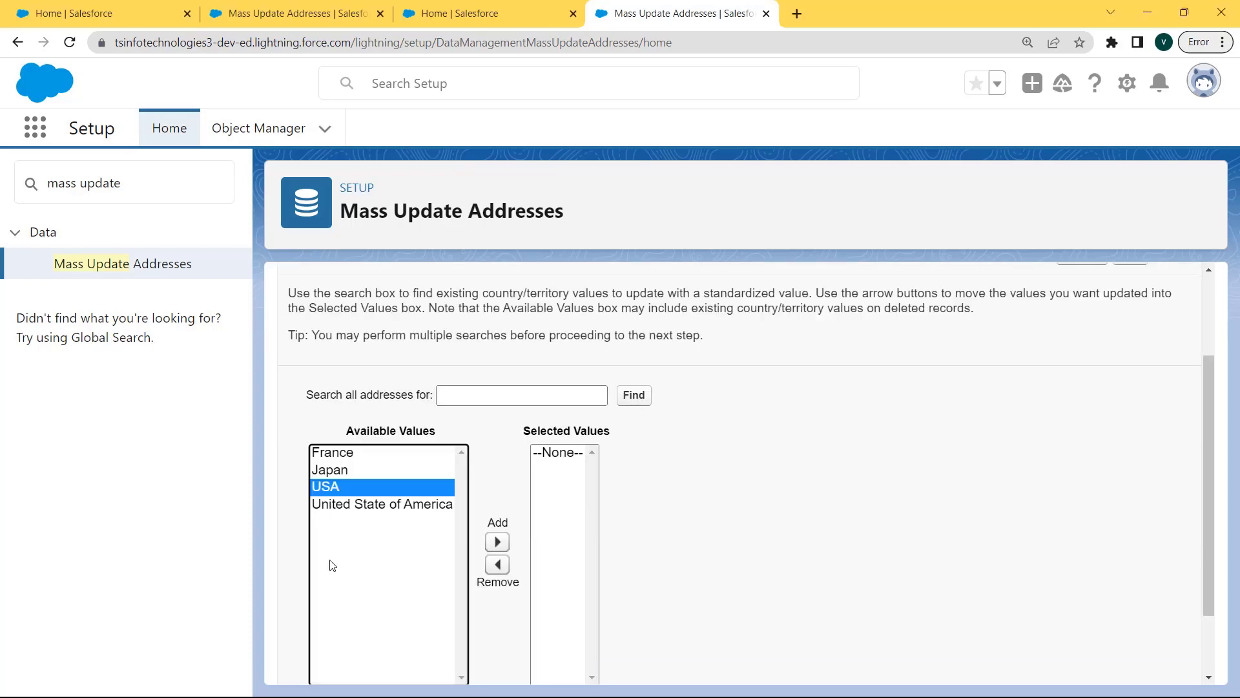
click(497, 542)
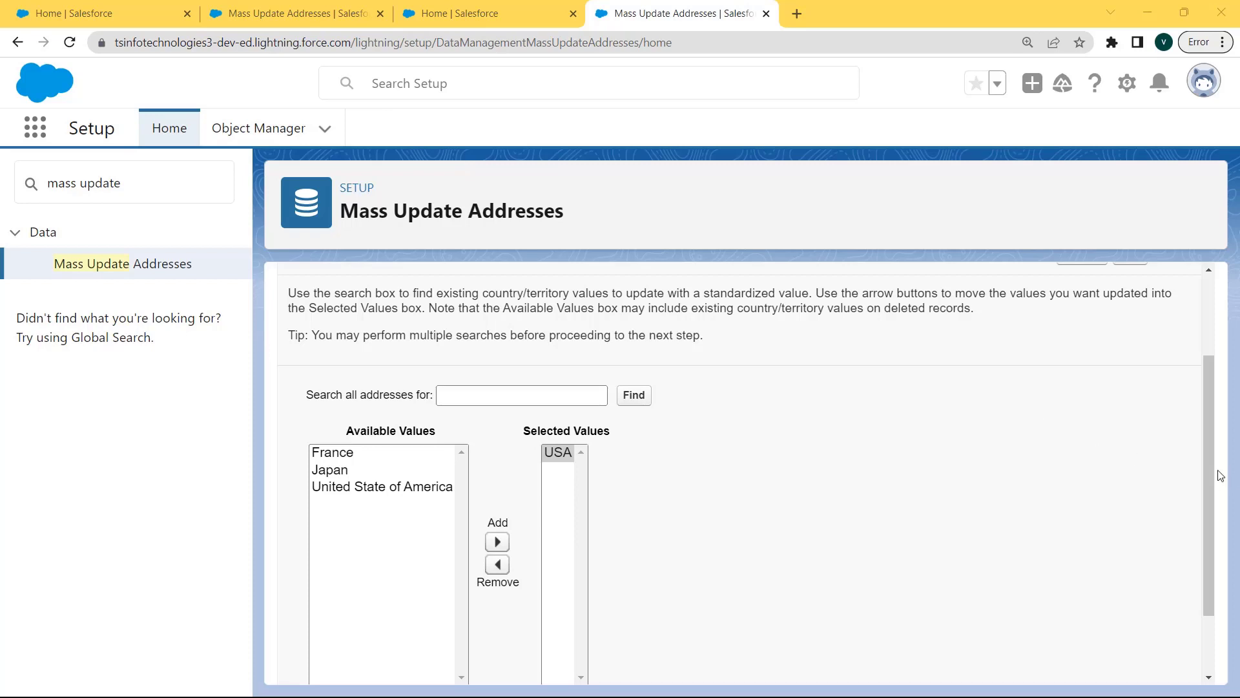
drag(1210, 471, 1210, 623)
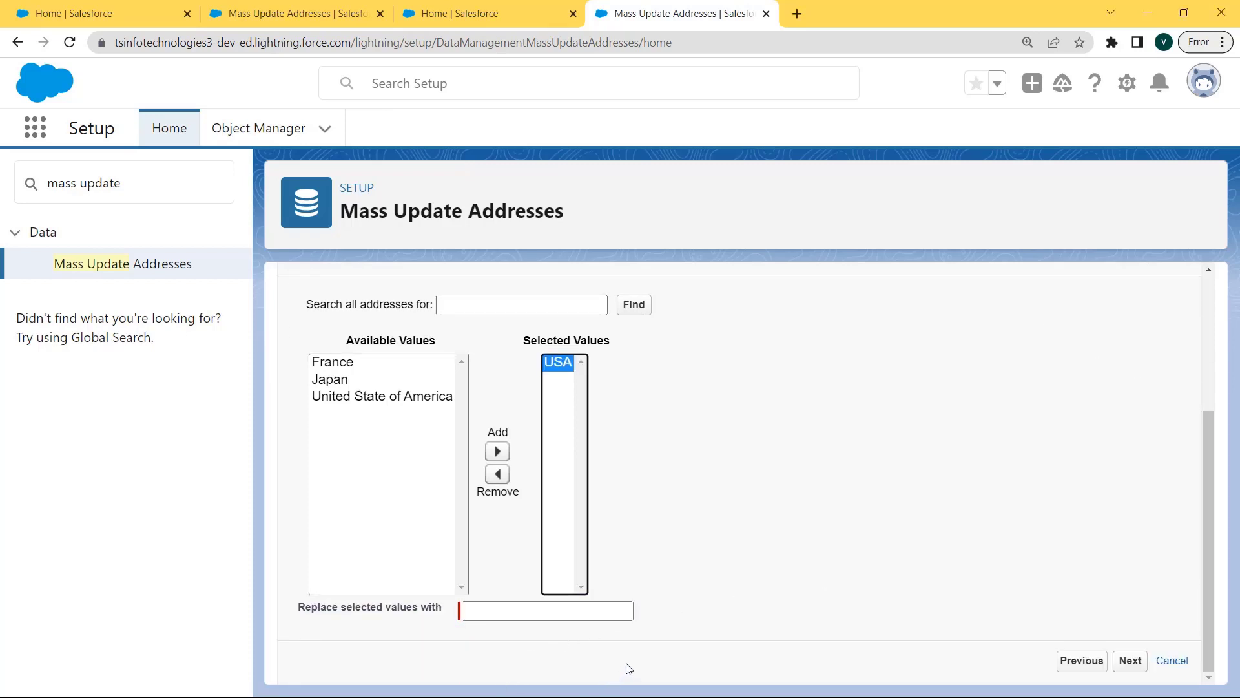
click(530, 614)
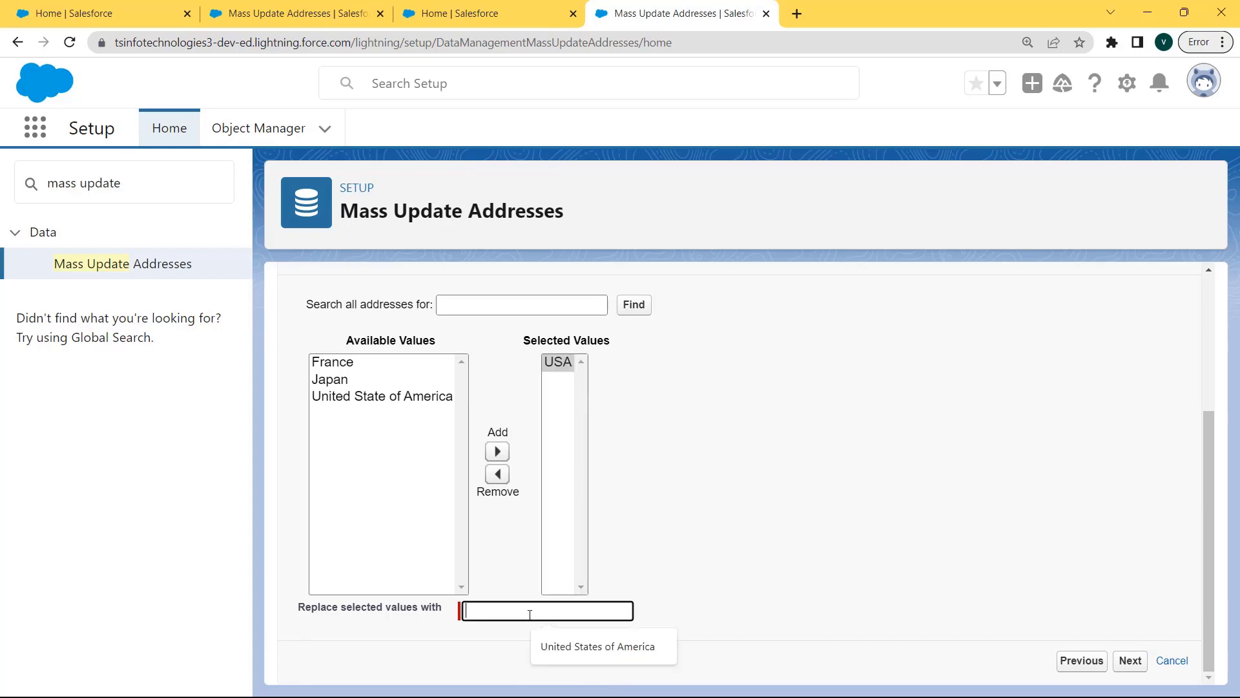
text(United States of America)
click(566, 646)
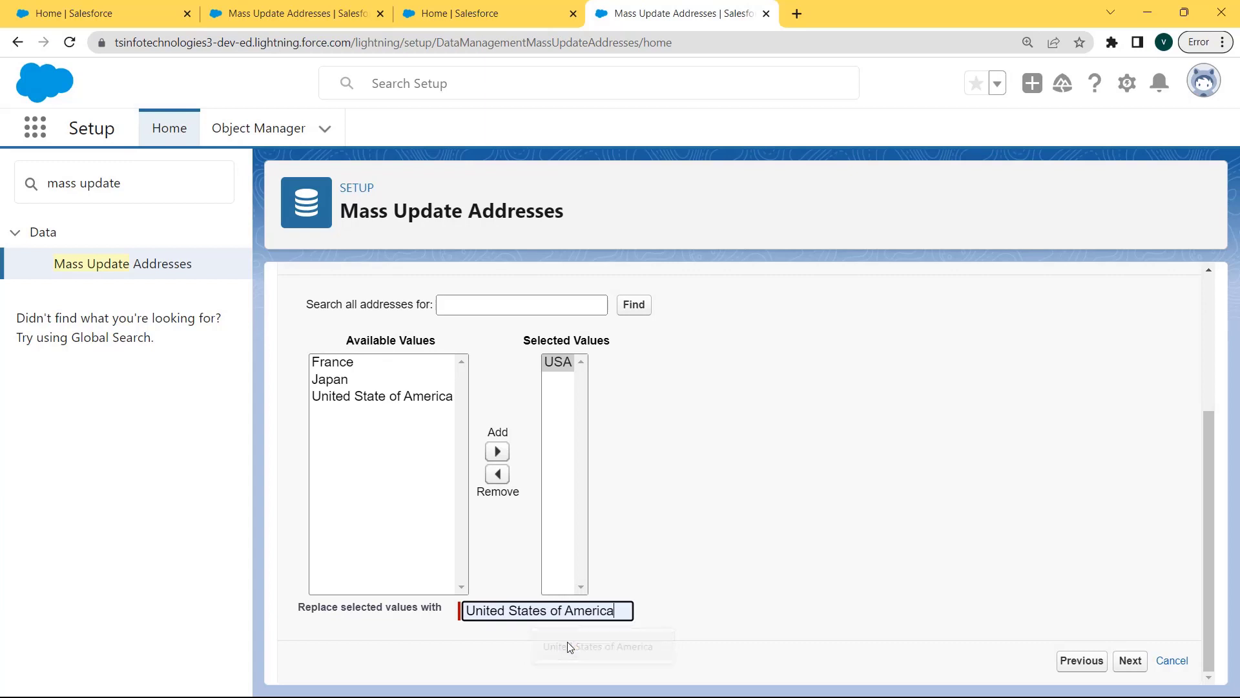
click(1128, 662)
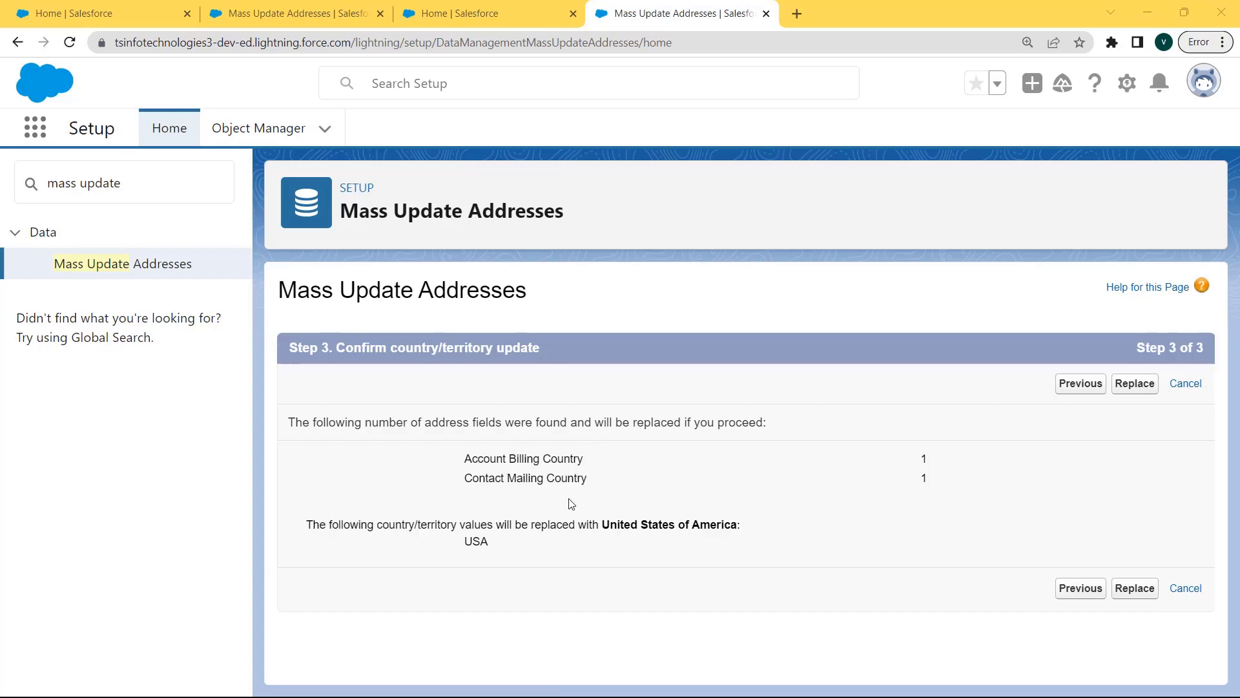
Confirm the USA replacement on the account and contact records, then finish with Done
click(1125, 592)
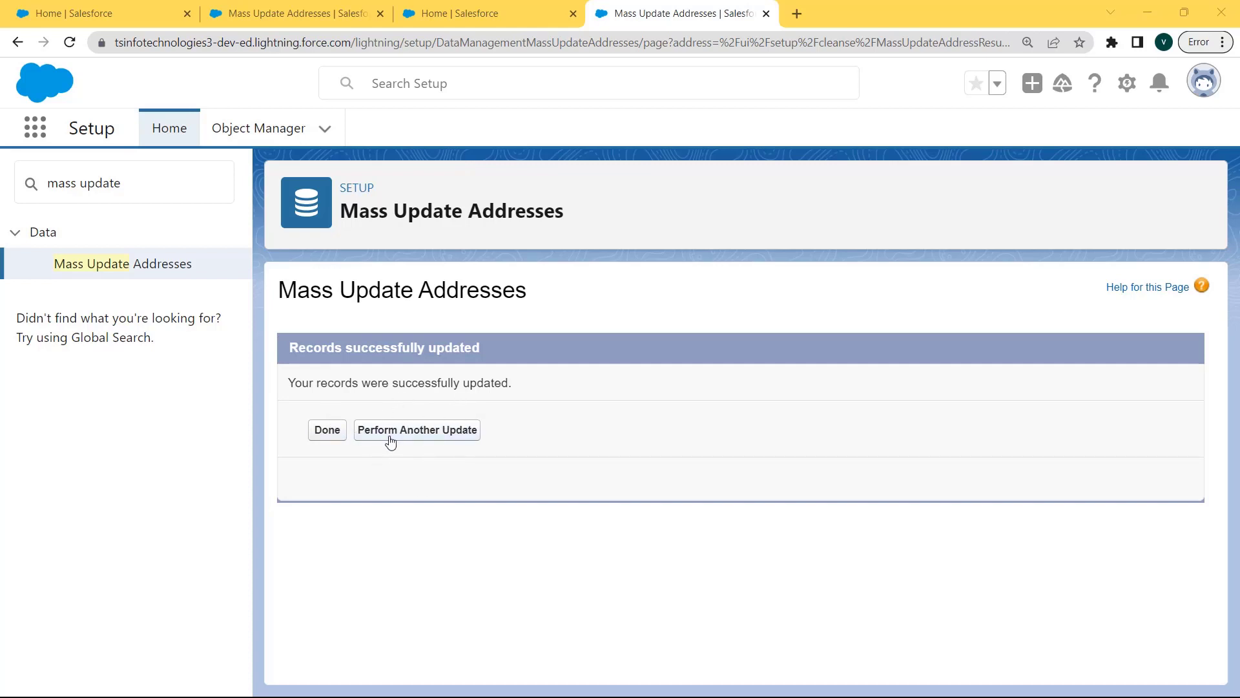
click(324, 433)
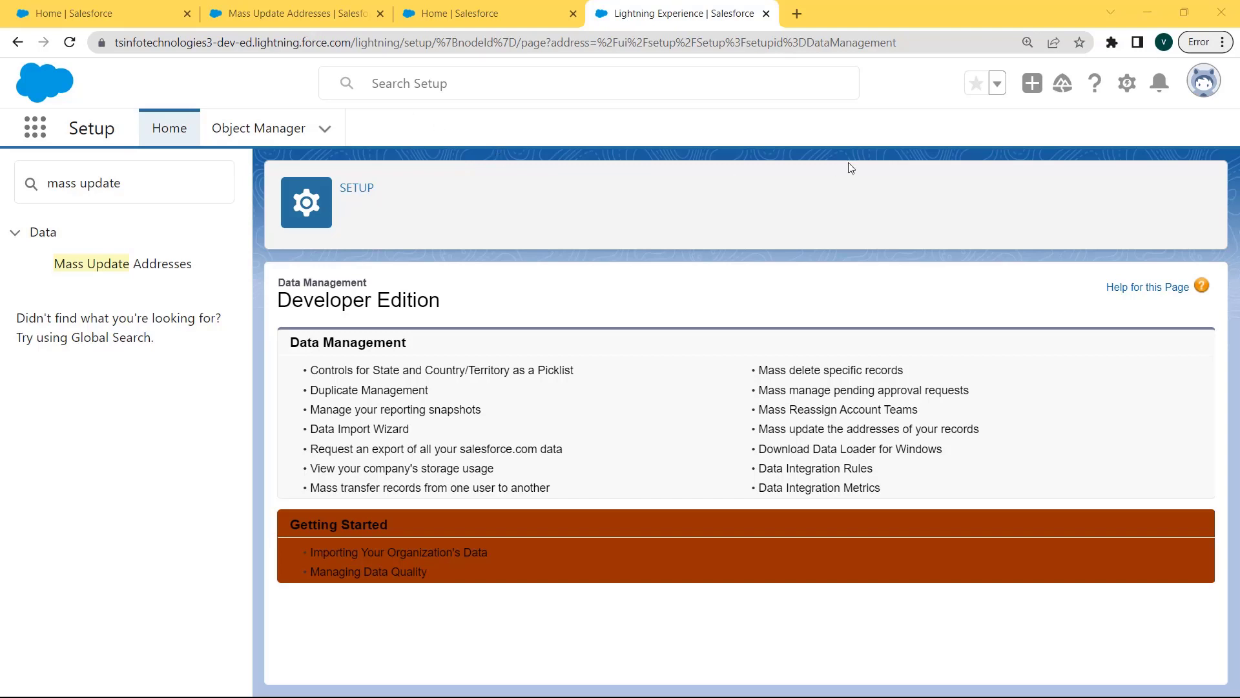
Switch to Salesforce Classic from the profile avatar menu
click(1205, 92)
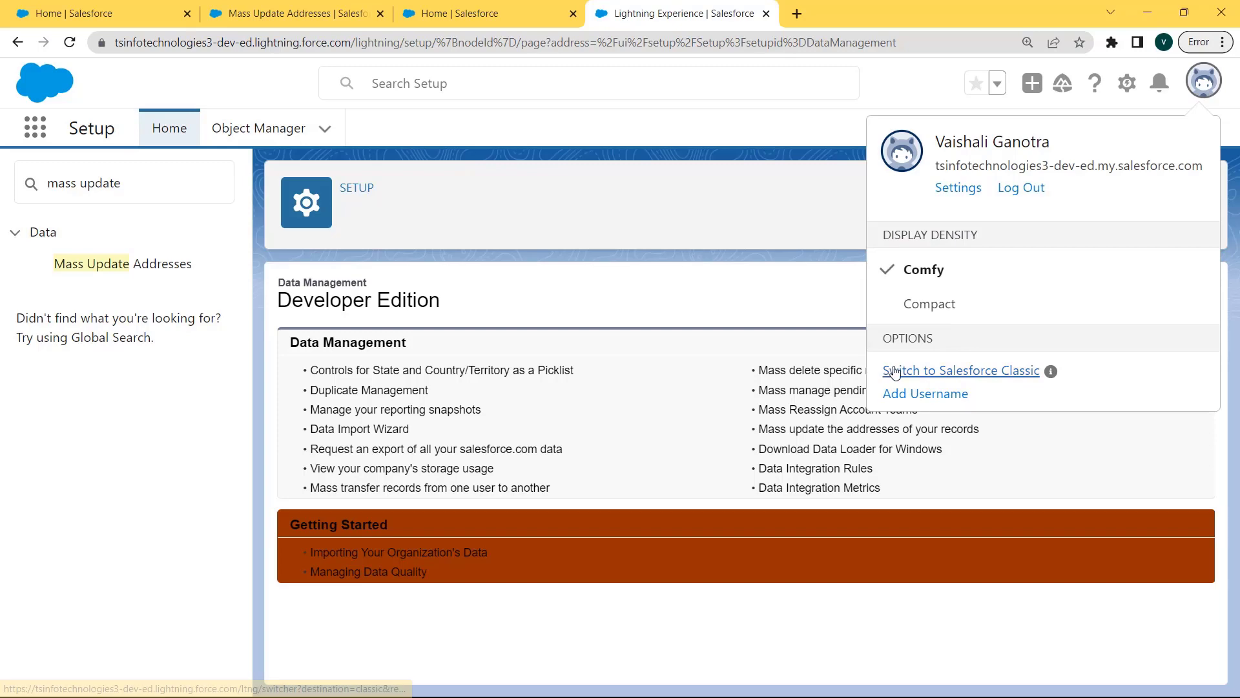
click(972, 380)
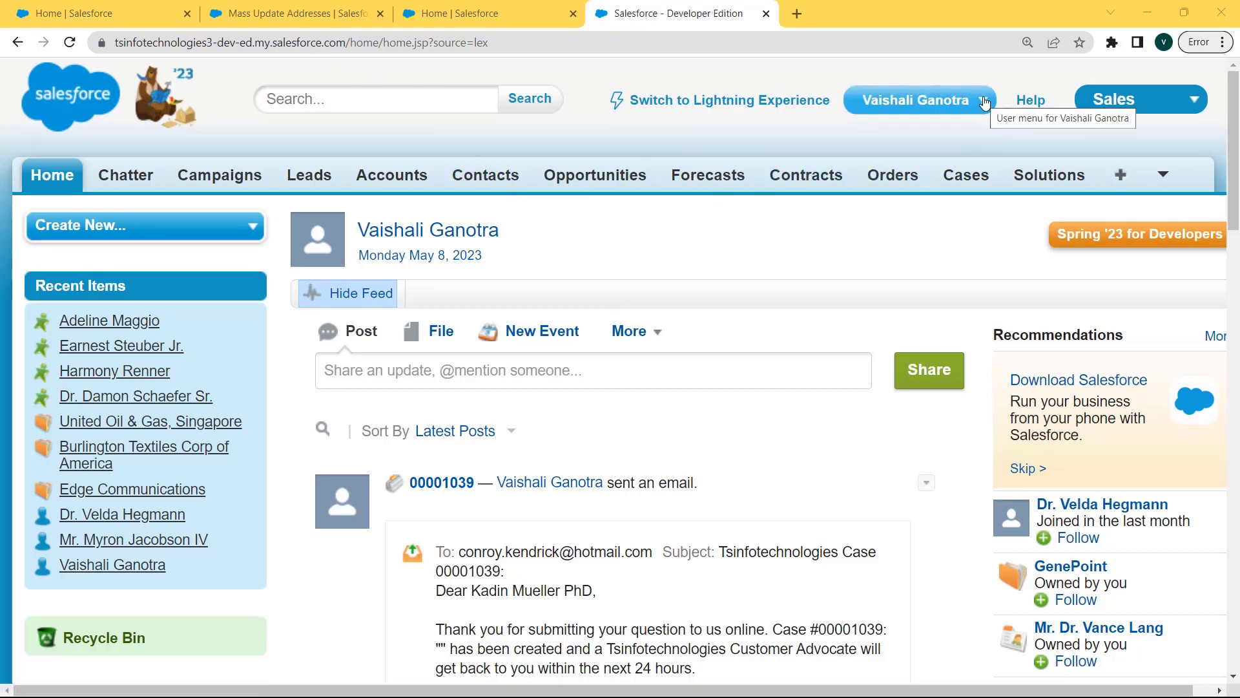
click(954, 113)
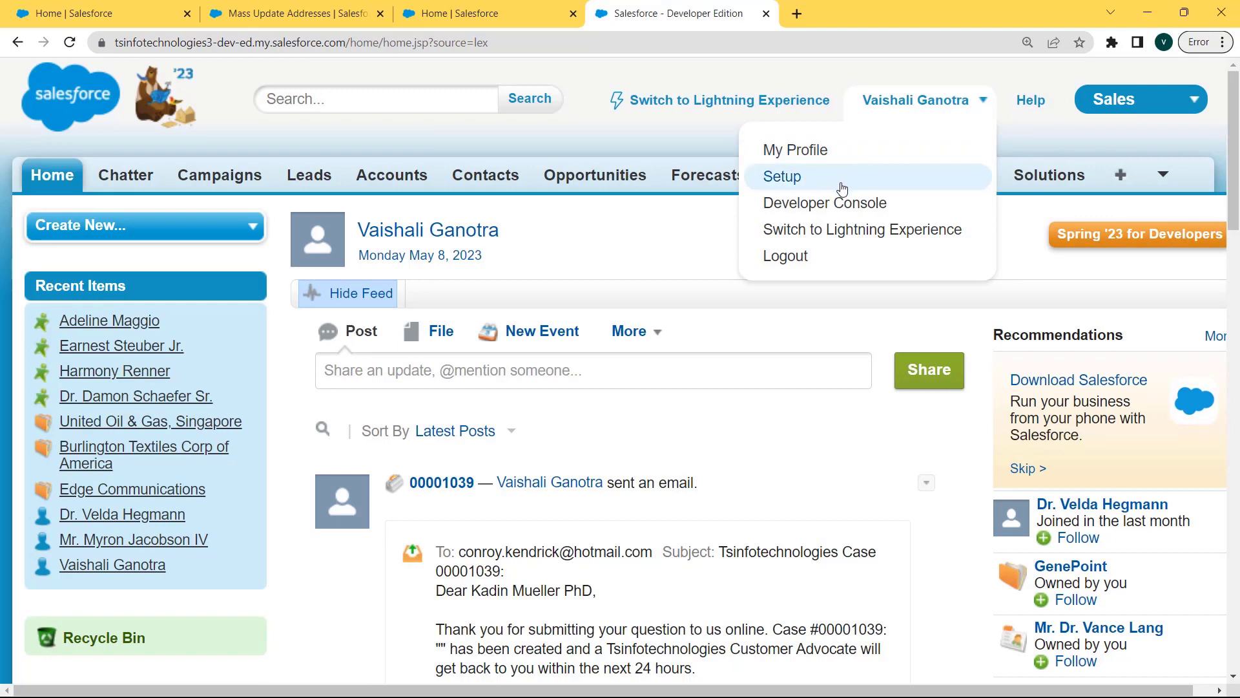
In Classic Setup, find Mass Update Addresses via 'Mass update' and continue with Country
click(783, 178)
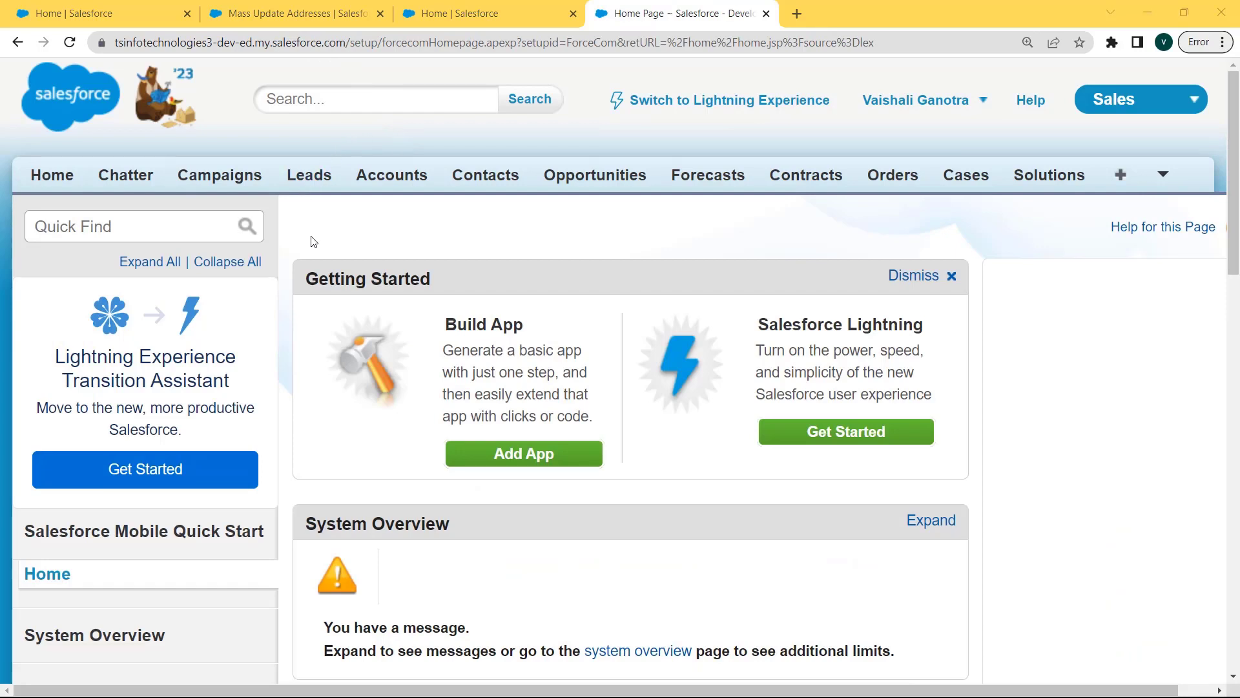
click(141, 226)
text(Mass u)
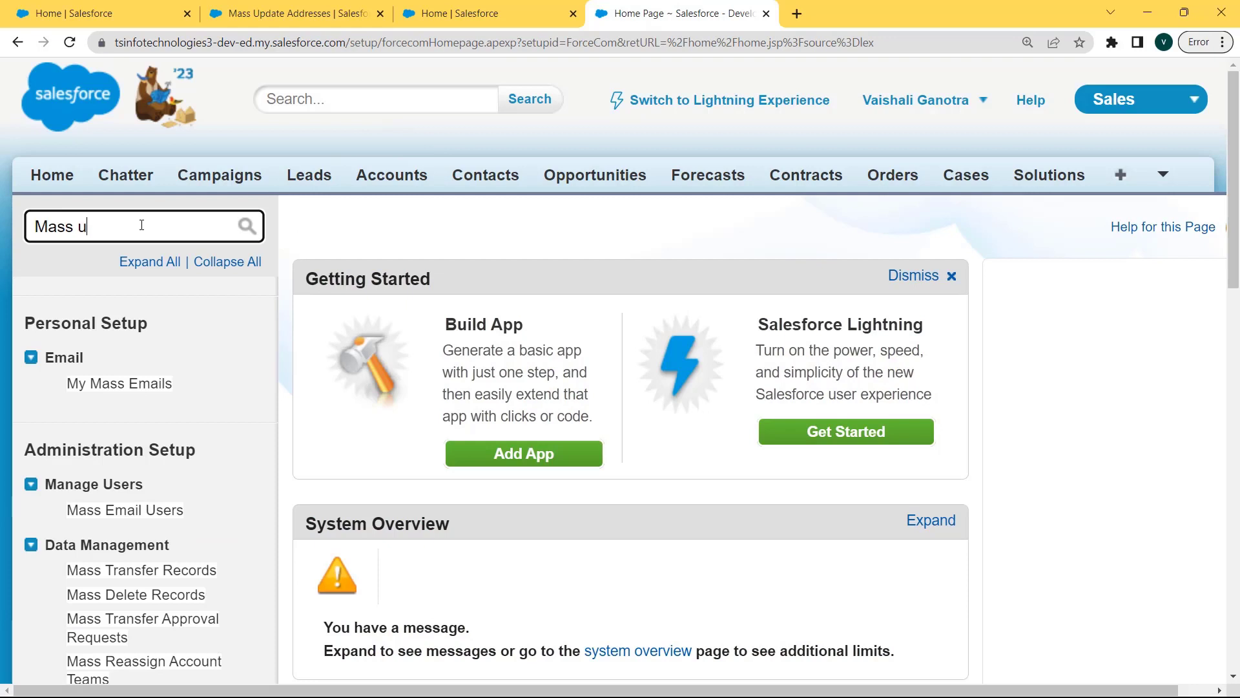
text(pdate)
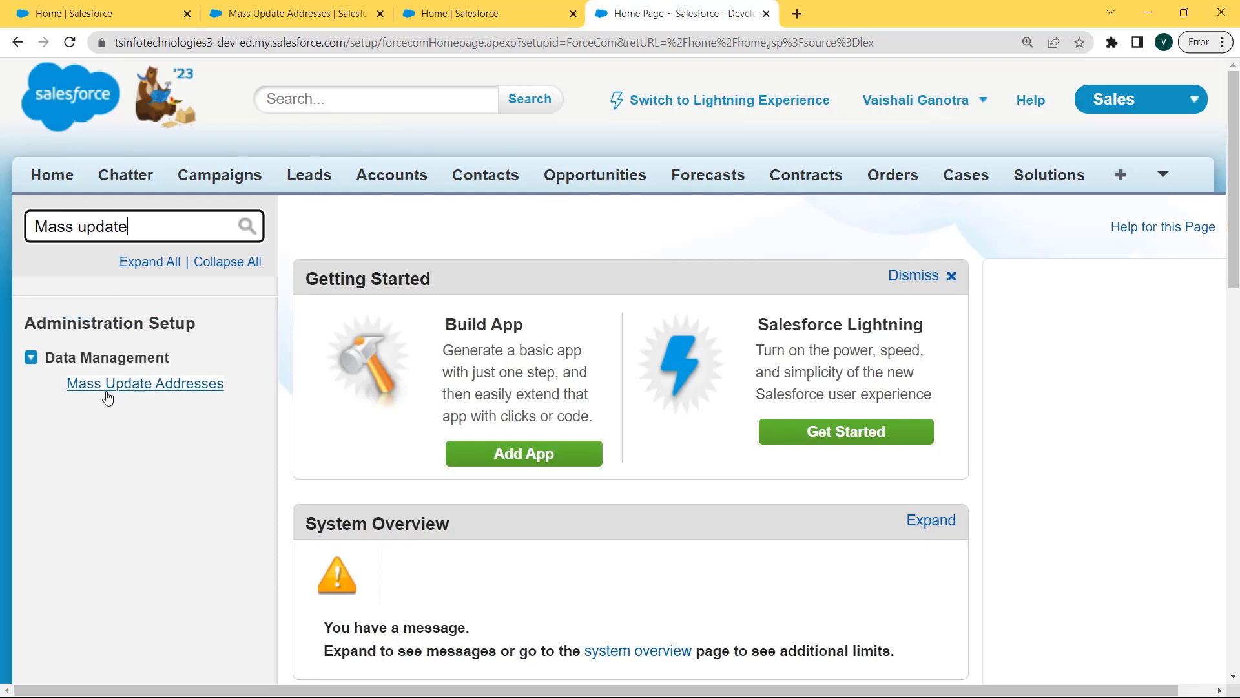
click(137, 385)
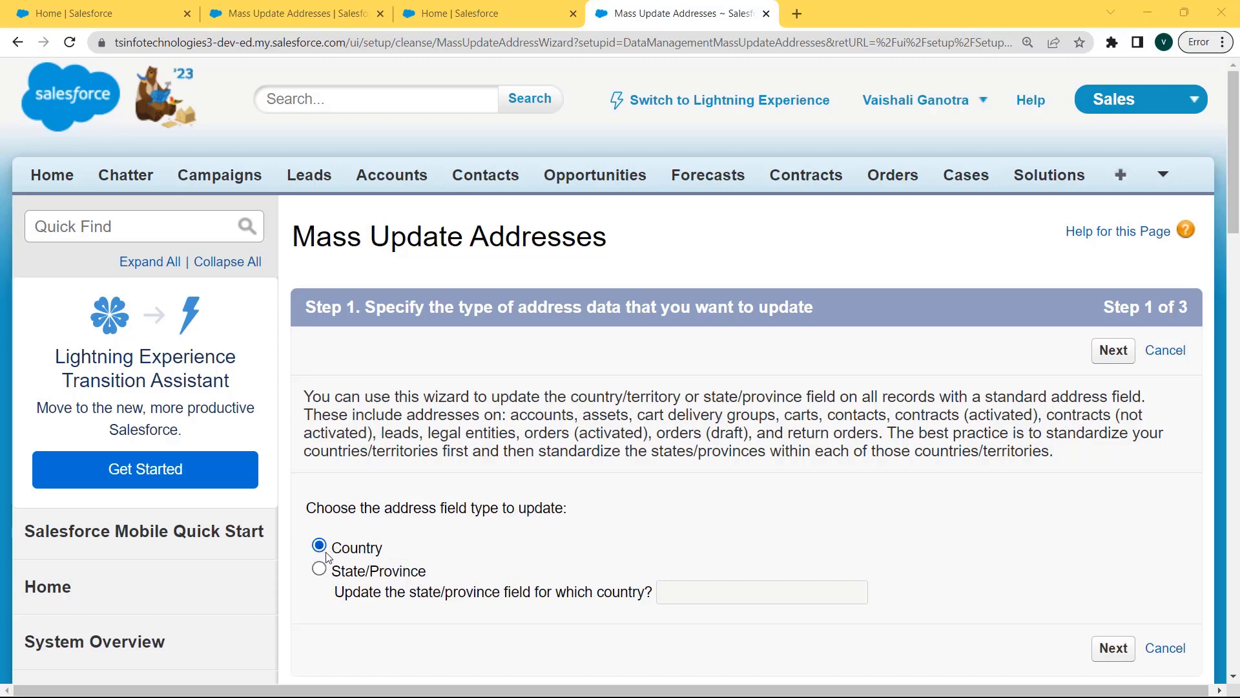
click(1113, 648)
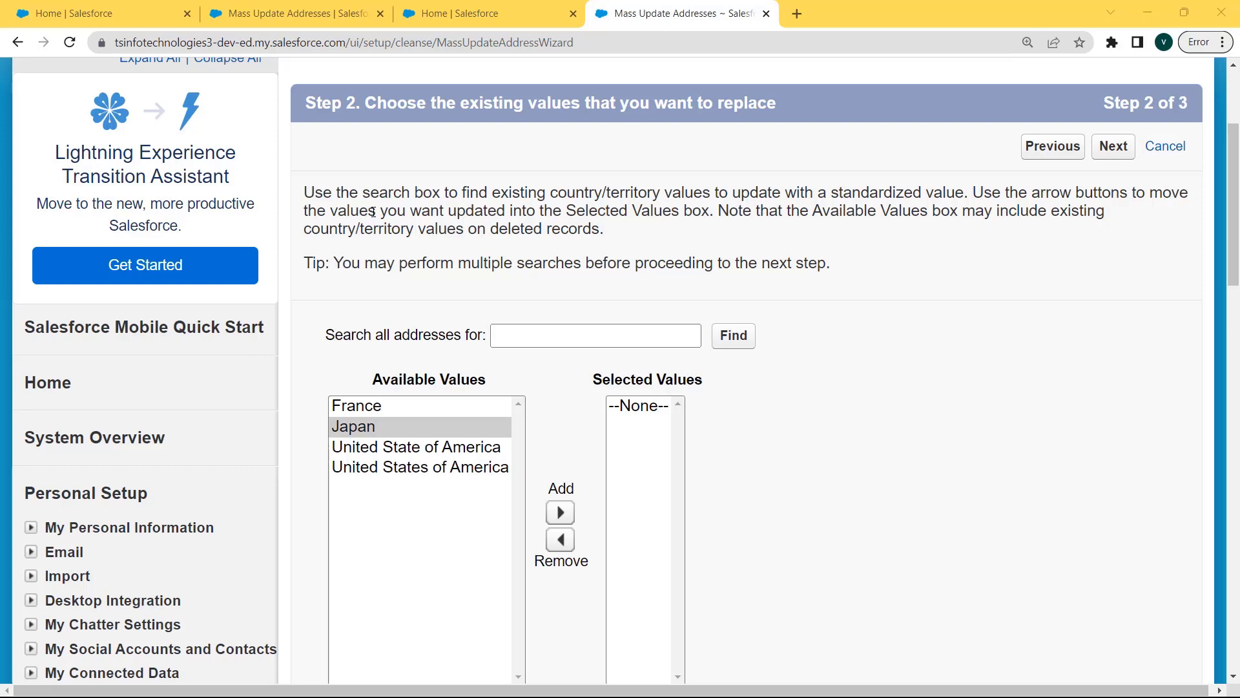
Add Japan to the values to replace and enter USA as the replacement
click(367, 429)
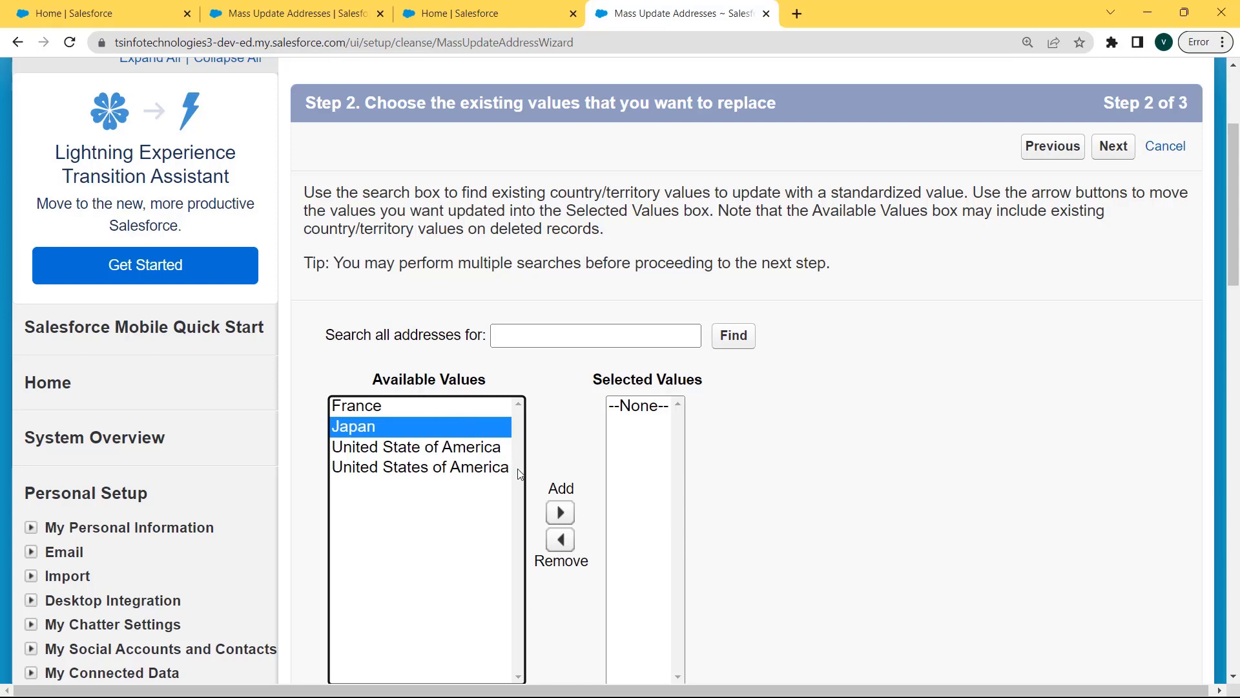
click(562, 515)
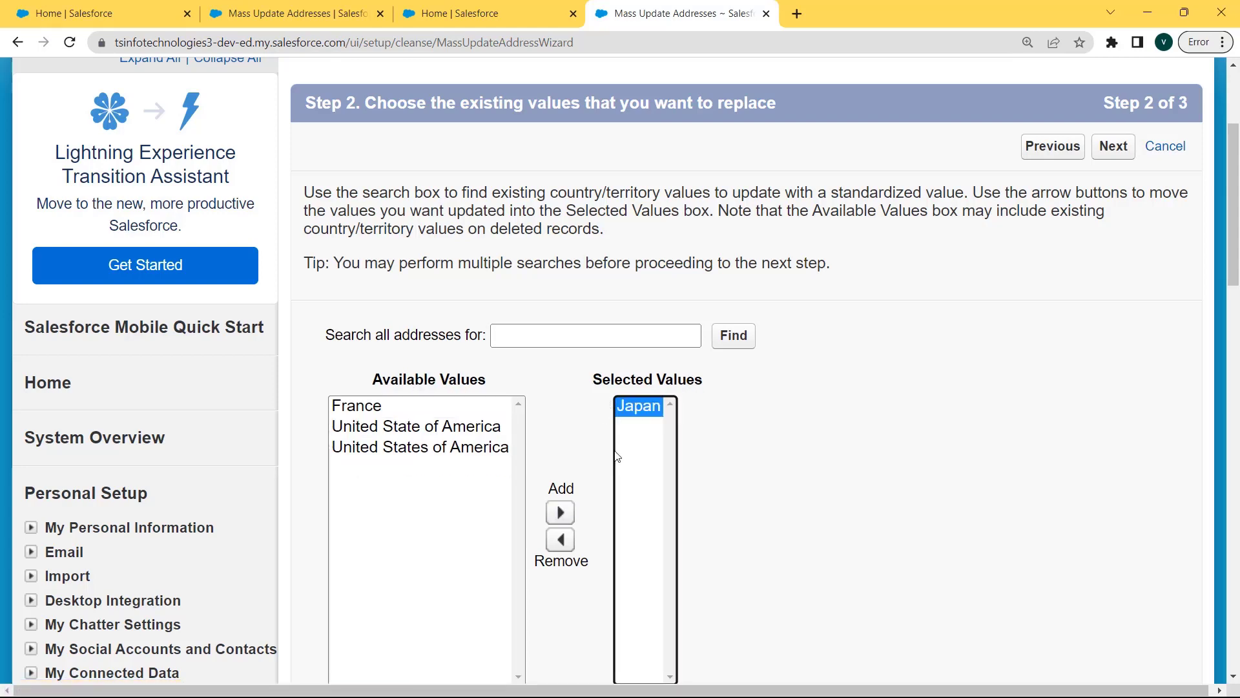
drag(1235, 228, 818, 359)
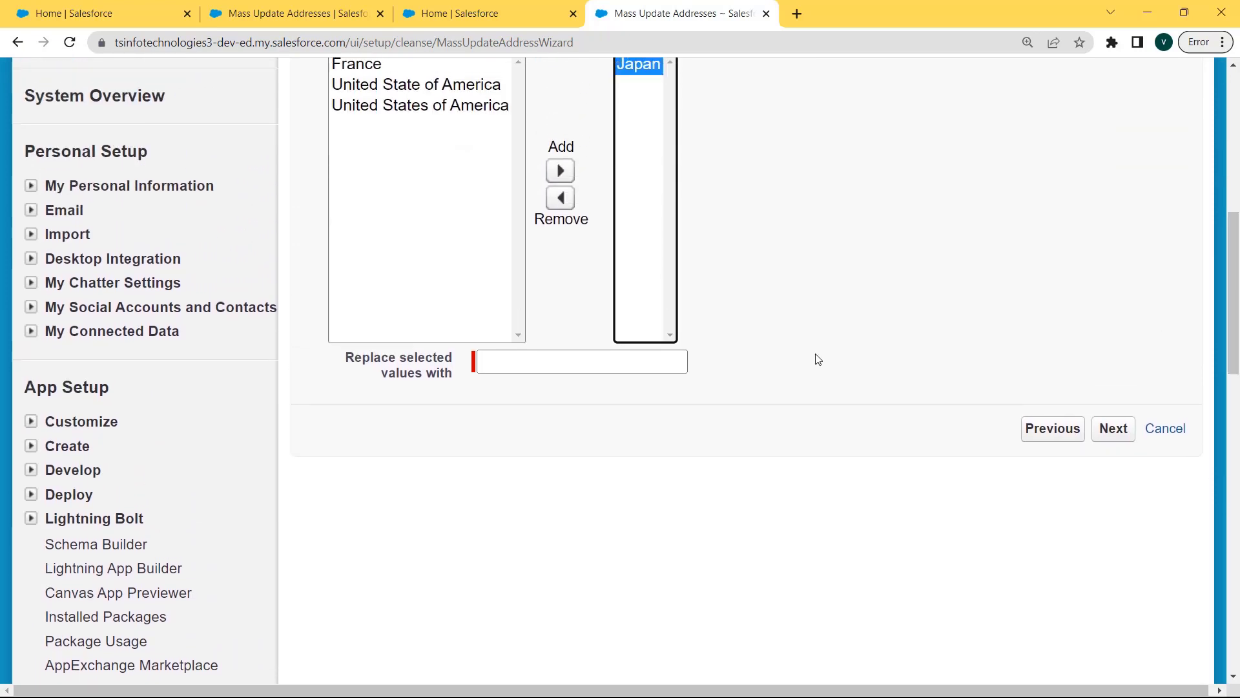
click(599, 362)
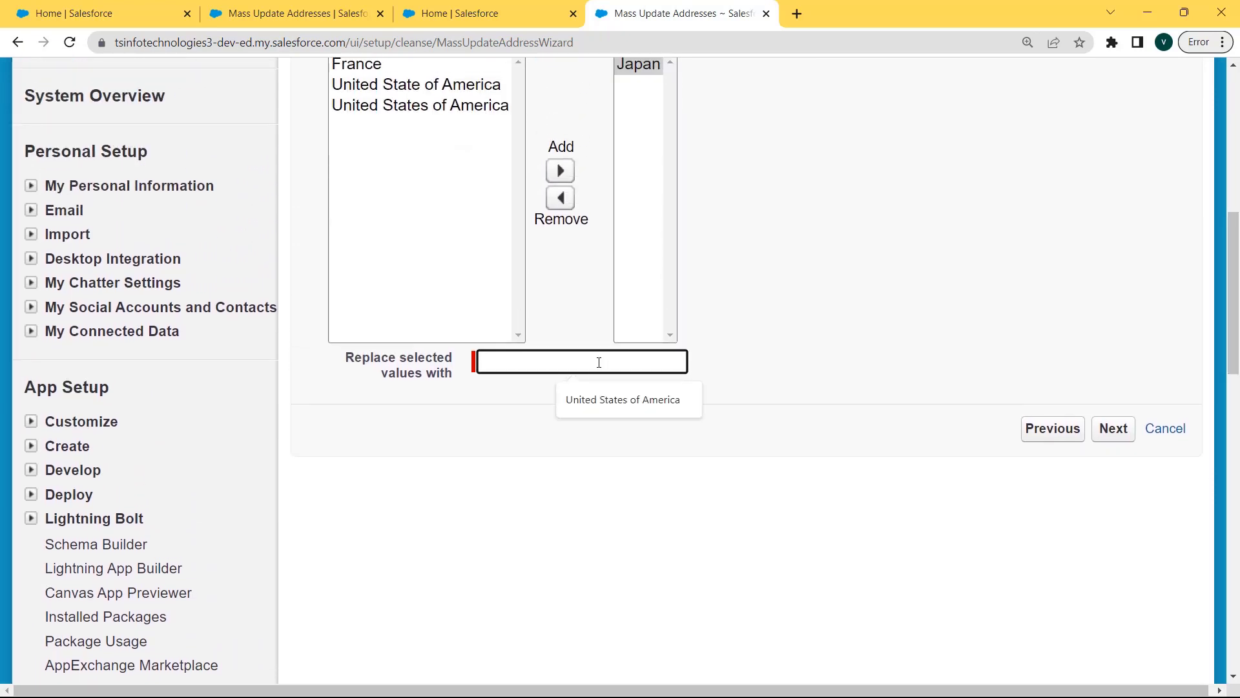
text(USA)
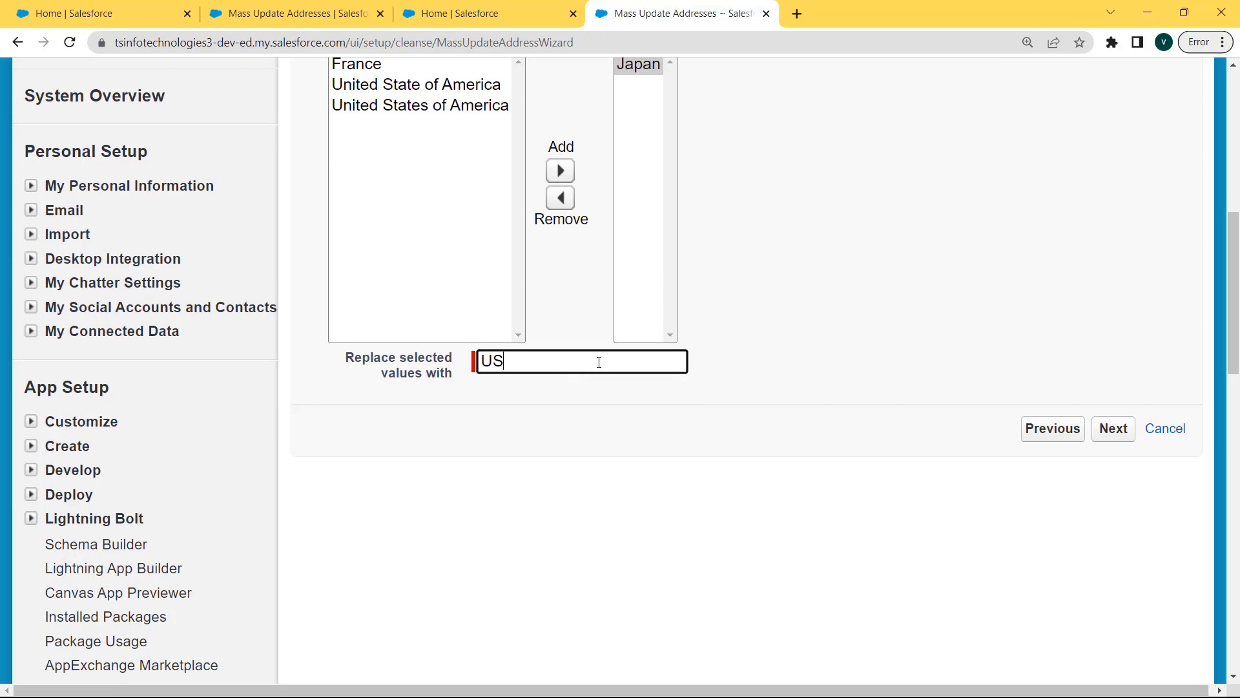
click(1118, 429)
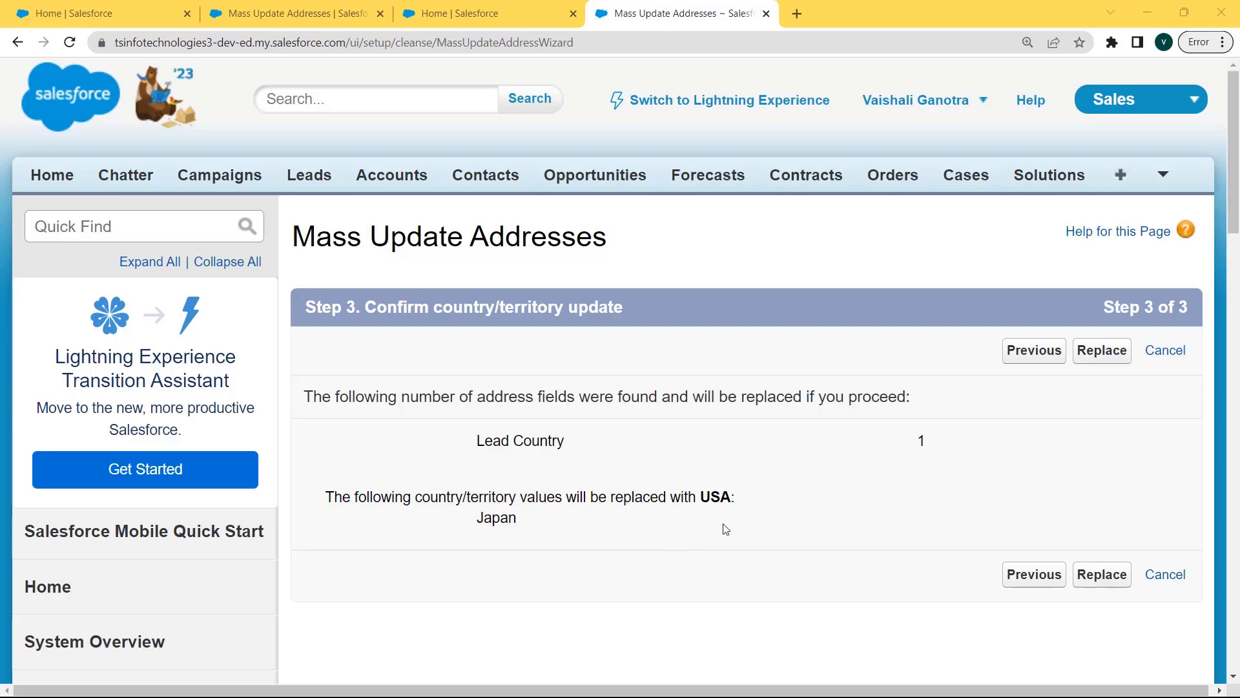
Confirm replacing Japan with USA in the Lead Country field
click(1091, 576)
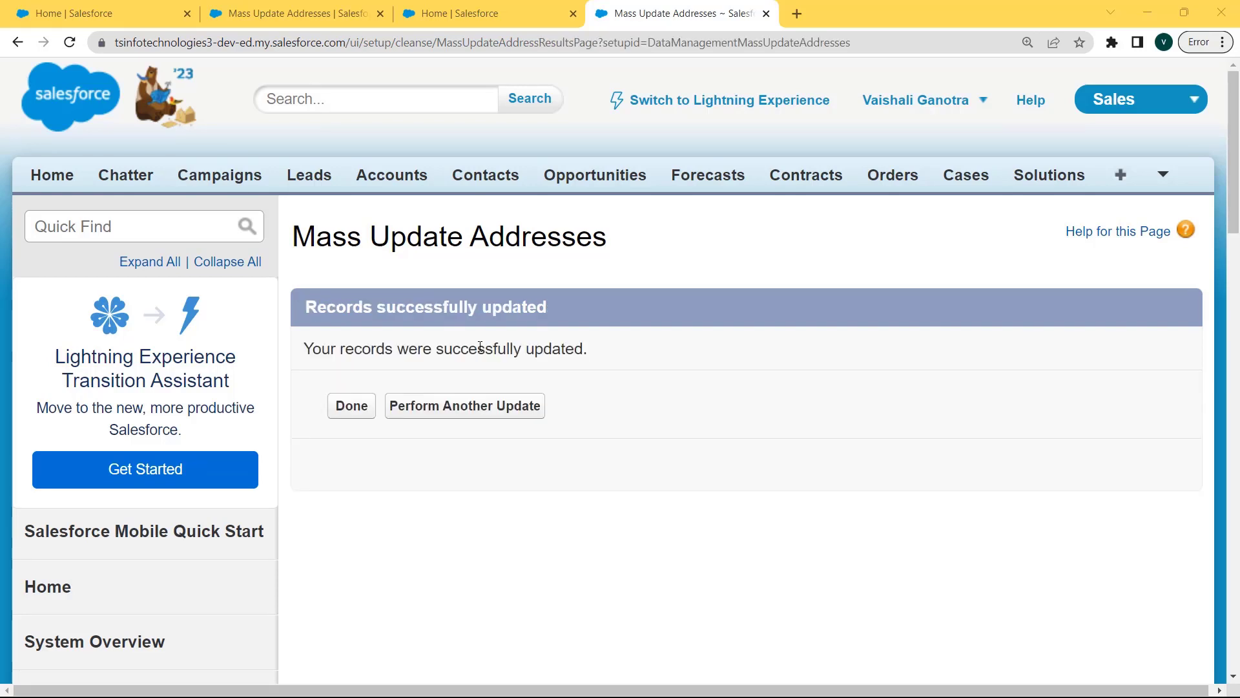